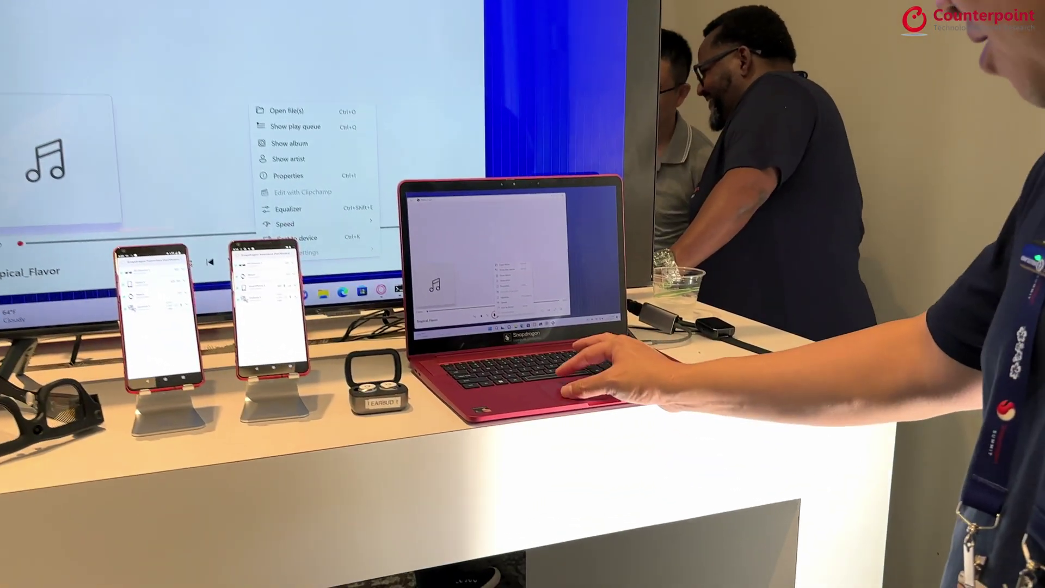
- Dismiss the Media Player context menu and start playing Tropical_Flavor
{"action": "key", "text": "Escape"}
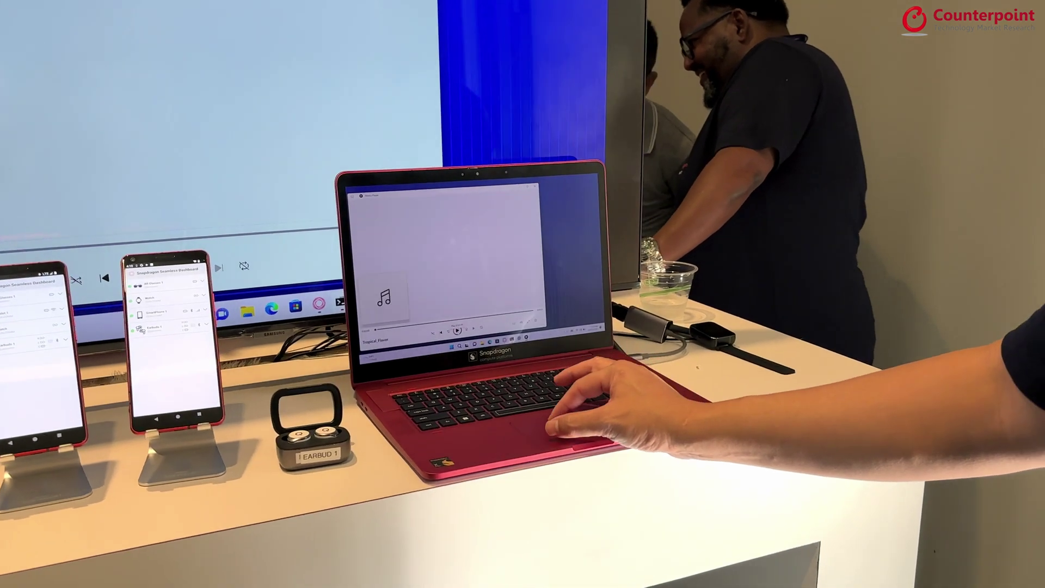
{"action": "key", "text": "space"}
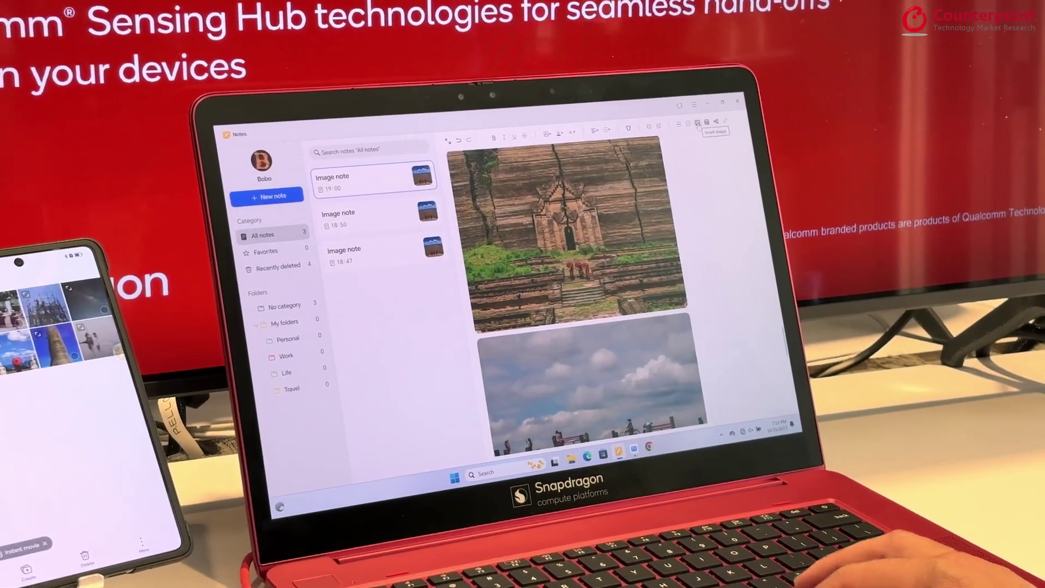
- Insert an image into the note from the paired phone's camera
{"action": "left_click", "coordinate": [683, 128]}
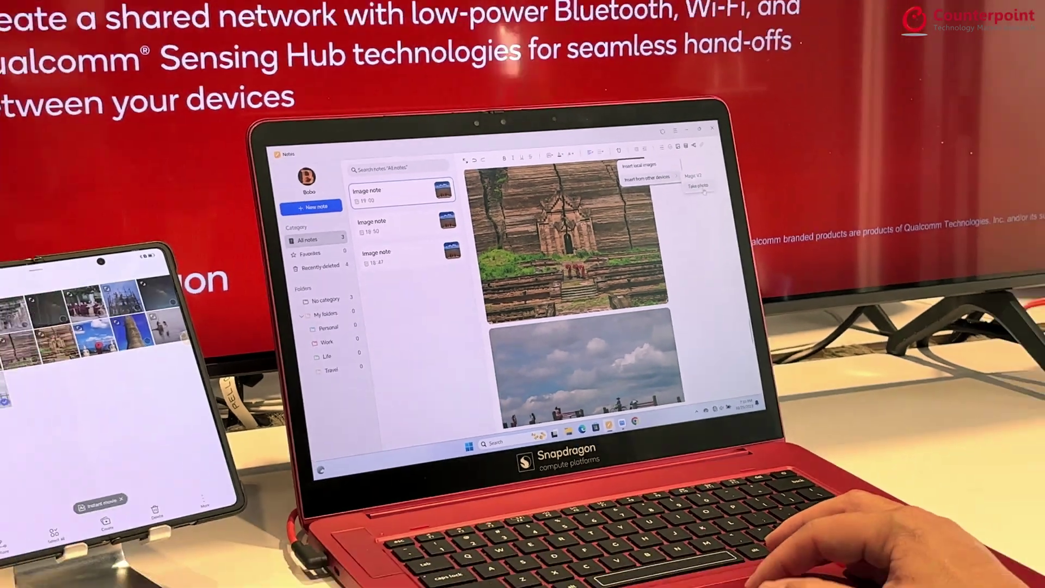
{"action": "left_click", "coordinate": [658, 162]}
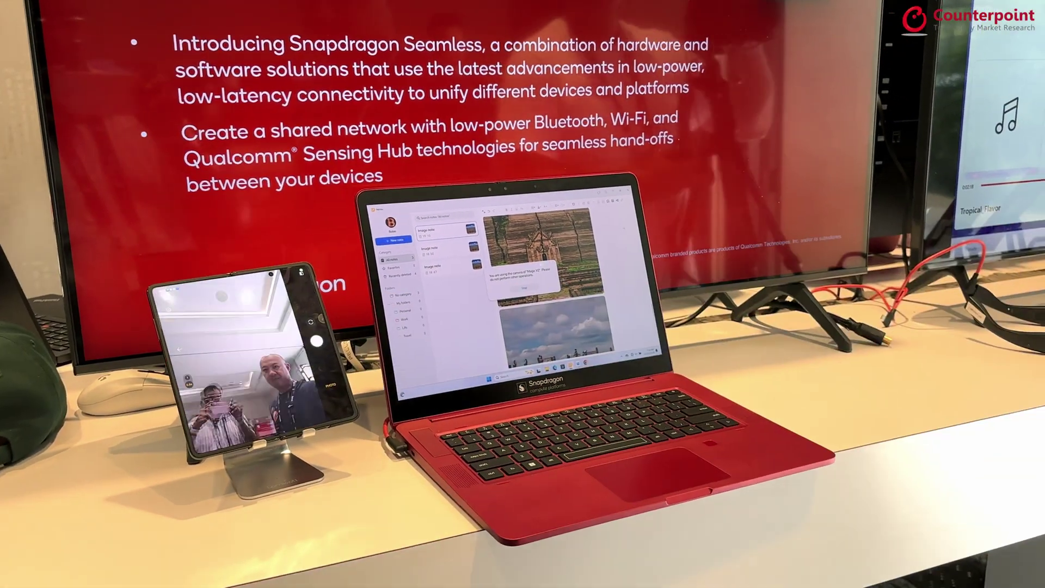